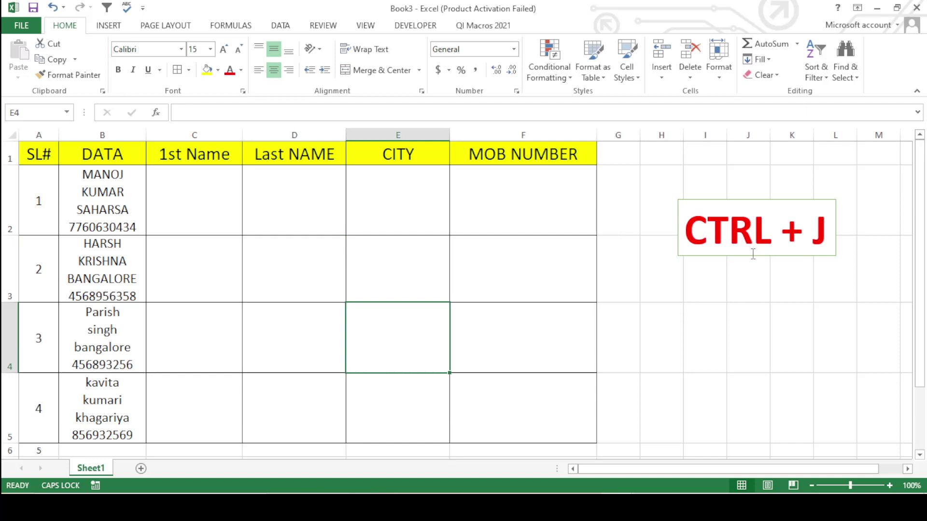
# Step: Click through the multi-line DATA cells B2–B5 and the empty 1st Name cell C2
pyautogui.click(743, 288)
pyautogui.click(575, 262)
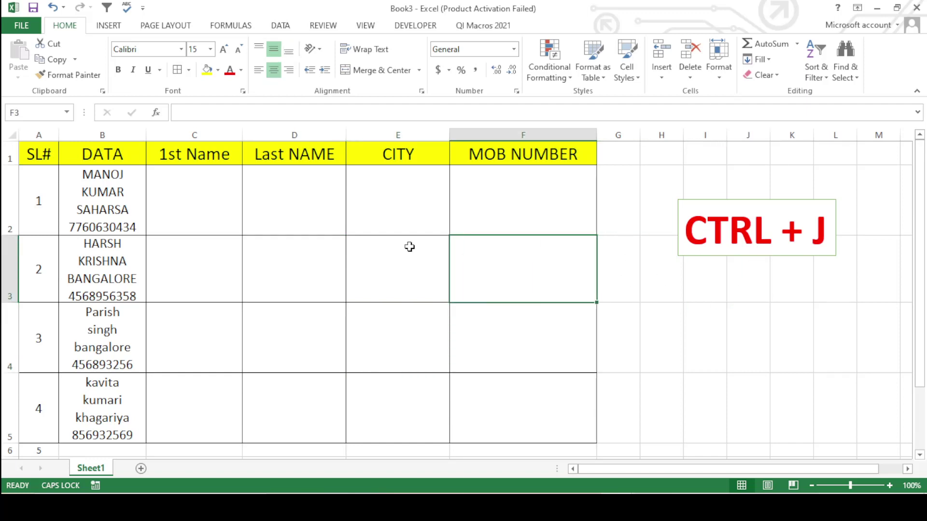
pyautogui.click(219, 225)
pyautogui.click(91, 187)
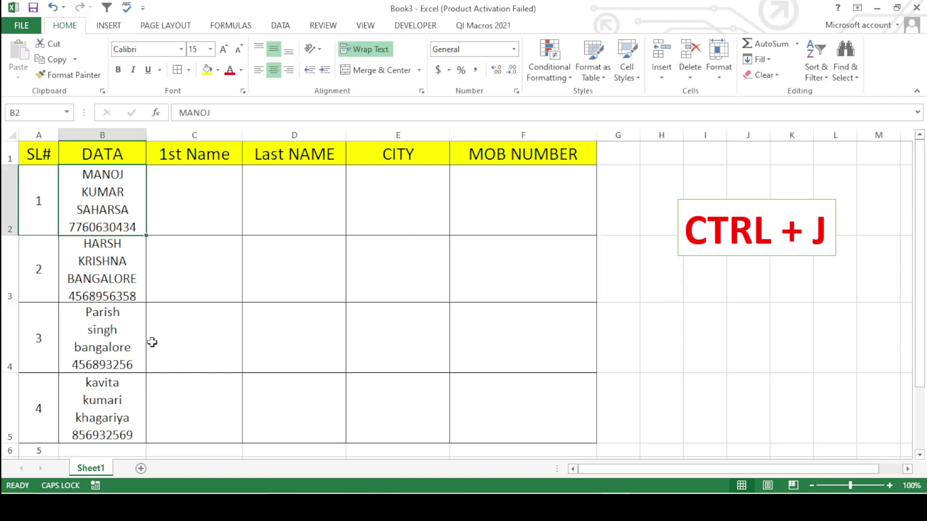
pyautogui.click(116, 287)
pyautogui.click(116, 337)
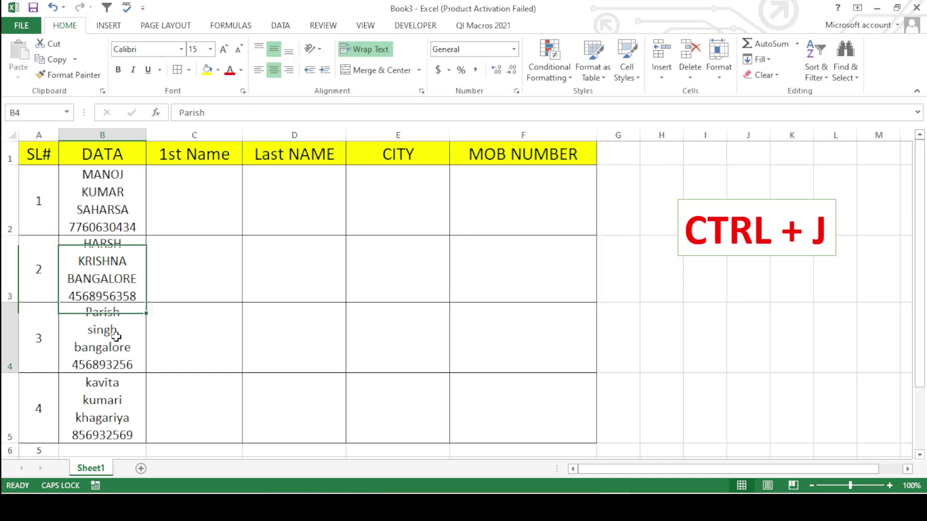
pyautogui.click(133, 402)
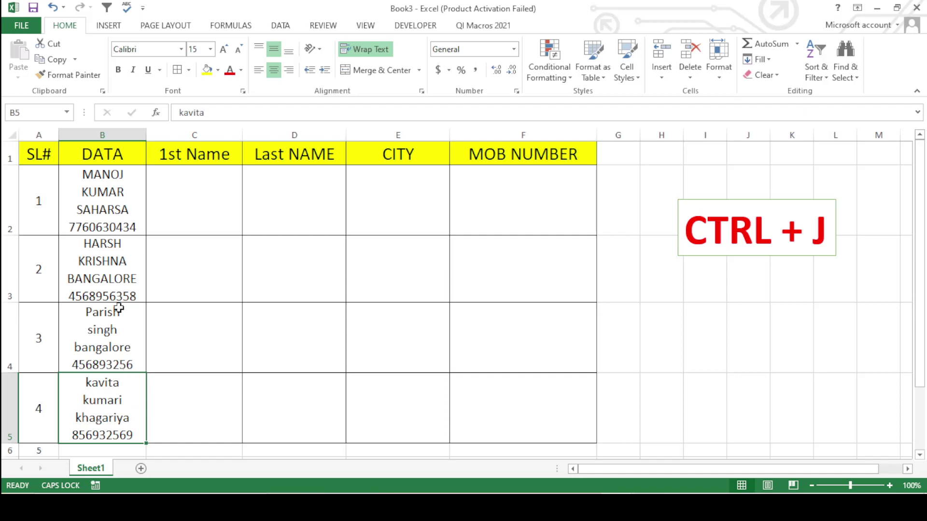
pyautogui.click(110, 255)
pyautogui.click(132, 170)
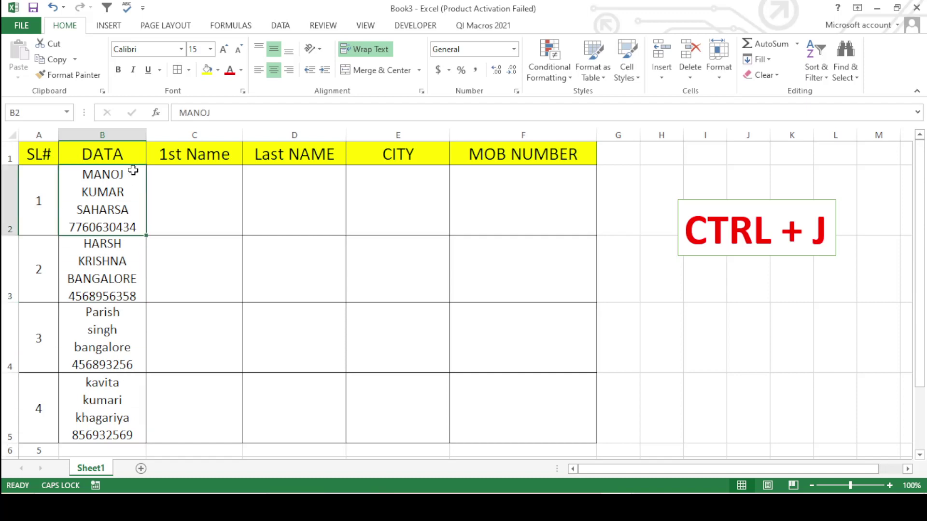
pyautogui.click(200, 190)
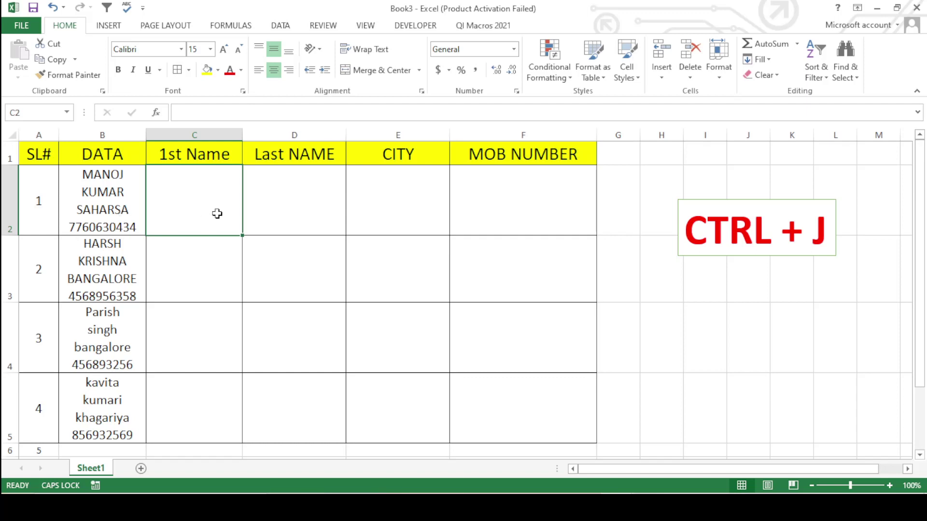
# Step: Click across the empty Last NAME, CITY and MOB NUMBER cells in rows 2–3
pyautogui.click(286, 186)
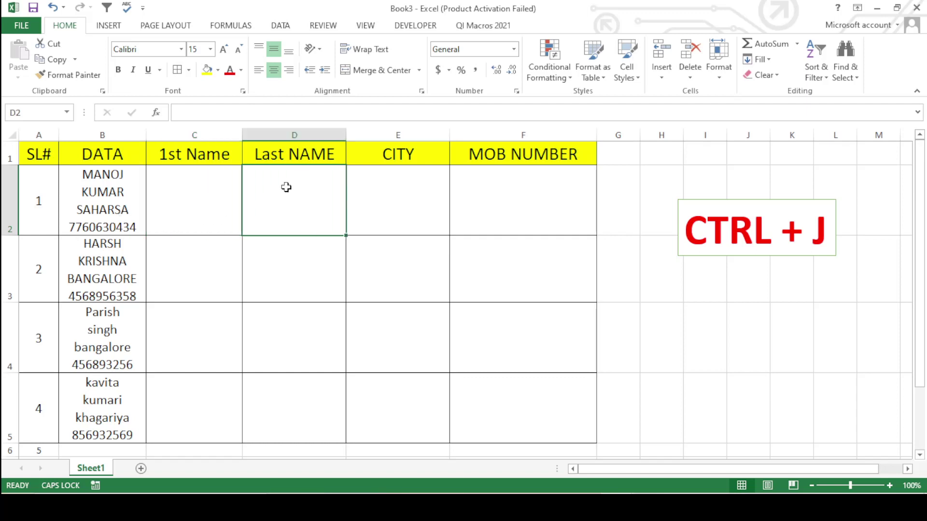
pyautogui.click(391, 200)
pyautogui.click(471, 203)
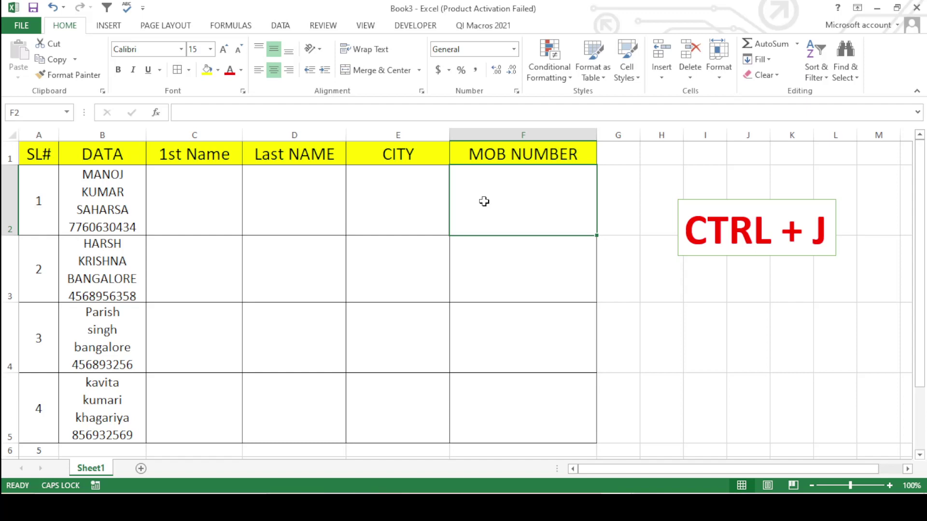
pyautogui.click(433, 268)
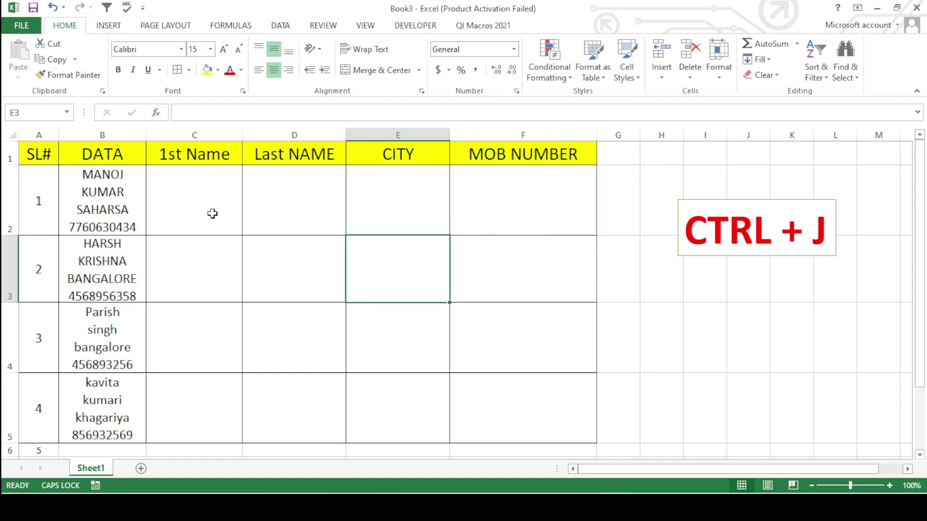
pyautogui.click(342, 229)
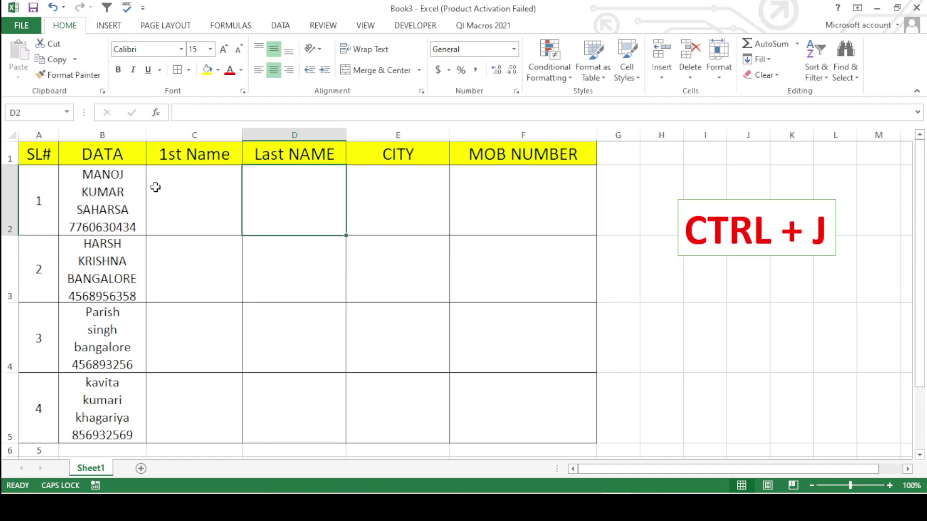
# Step: Inspect the lines of DATA cell B2 in edit mode, leaving it unchanged
pyautogui.click(114, 195)
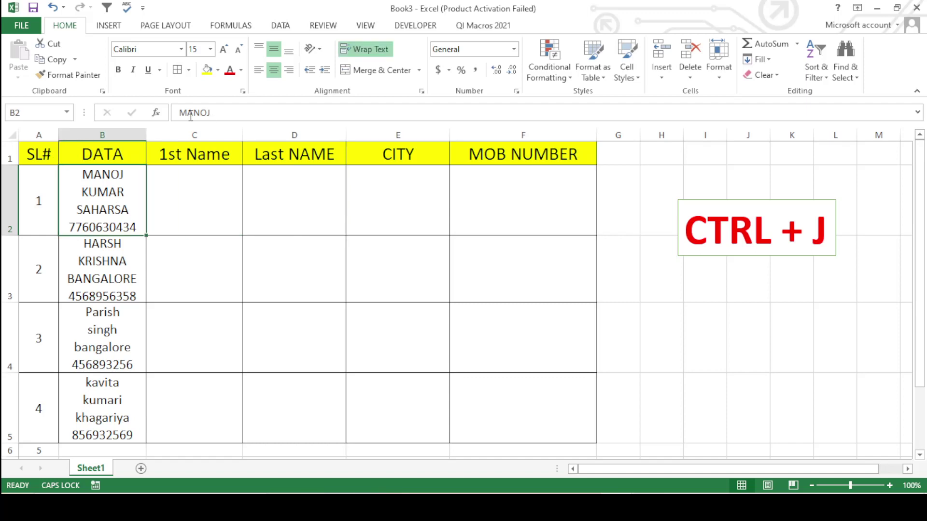
pyautogui.click(227, 111)
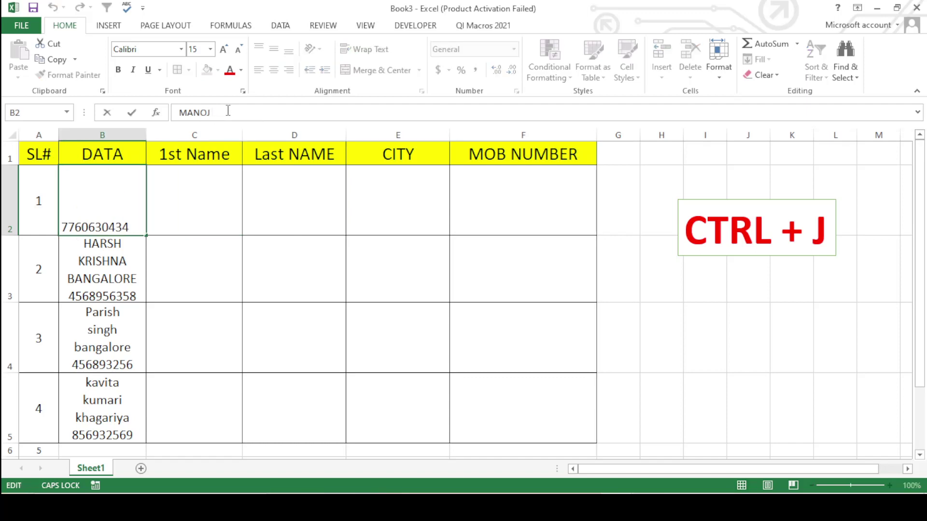
pyautogui.press('Down')
pyautogui.press('Down')
pyautogui.press('Down')
pyautogui.press('Up')
pyautogui.press('Up')
pyautogui.press('Up')
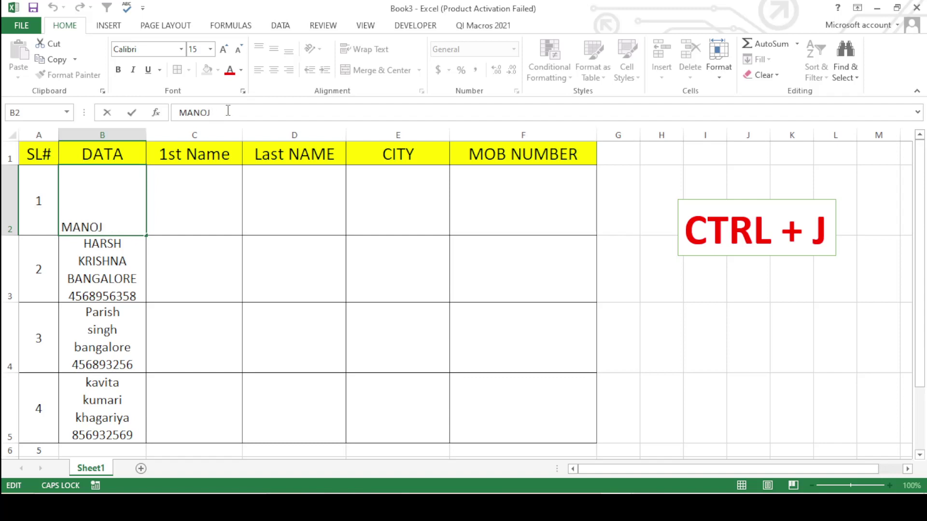
pyautogui.click(182, 187)
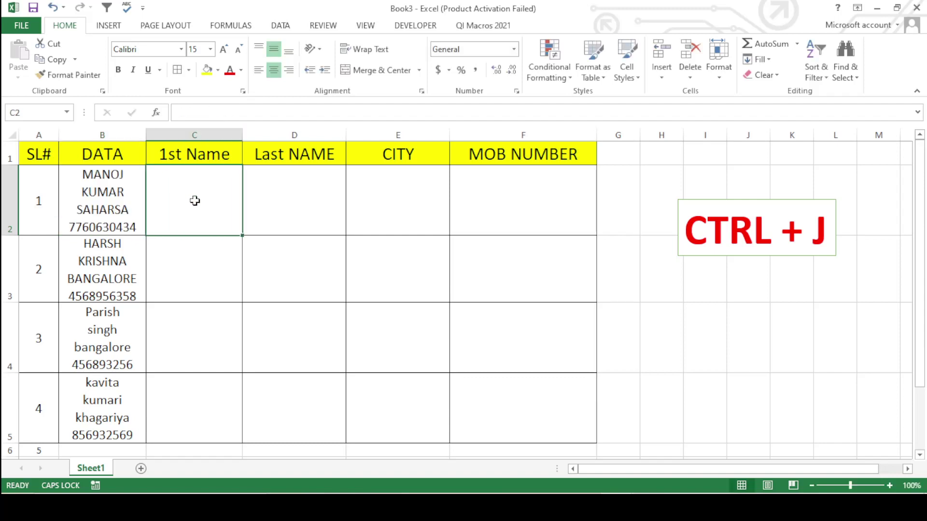
pyautogui.click(93, 207)
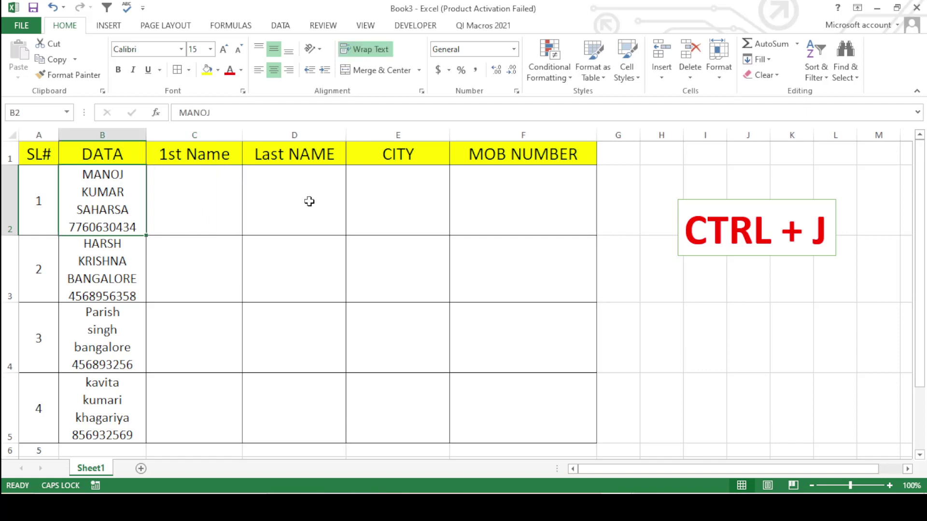
pyautogui.click(349, 209)
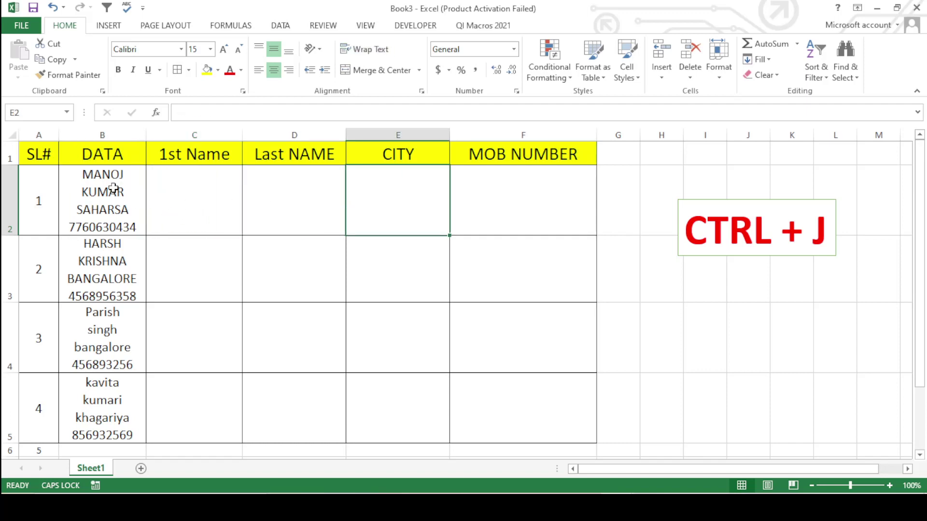
# Step: Enter a test three-line entry (BFHDFH, DFDFN, FNDF) in C2 with Alt+Enter, then delete it
pyautogui.click(188, 195)
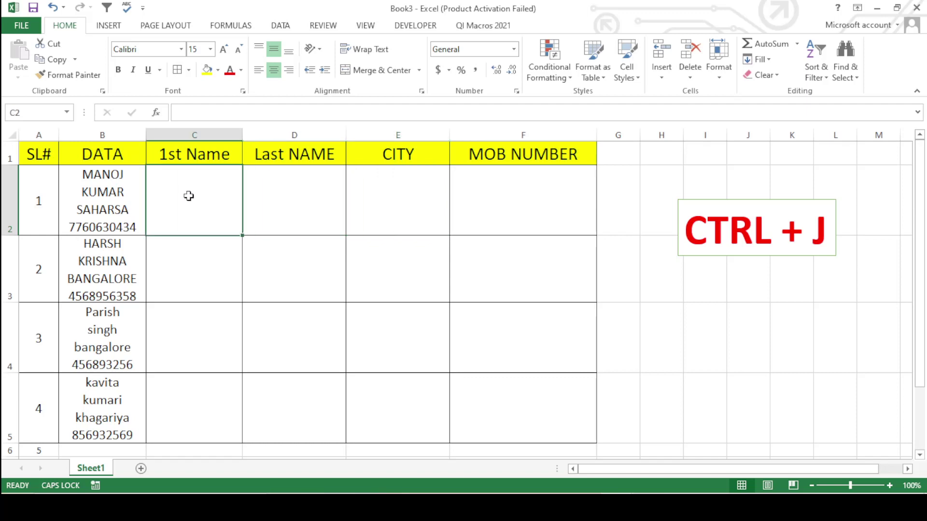
pyautogui.write('BFHDFH')
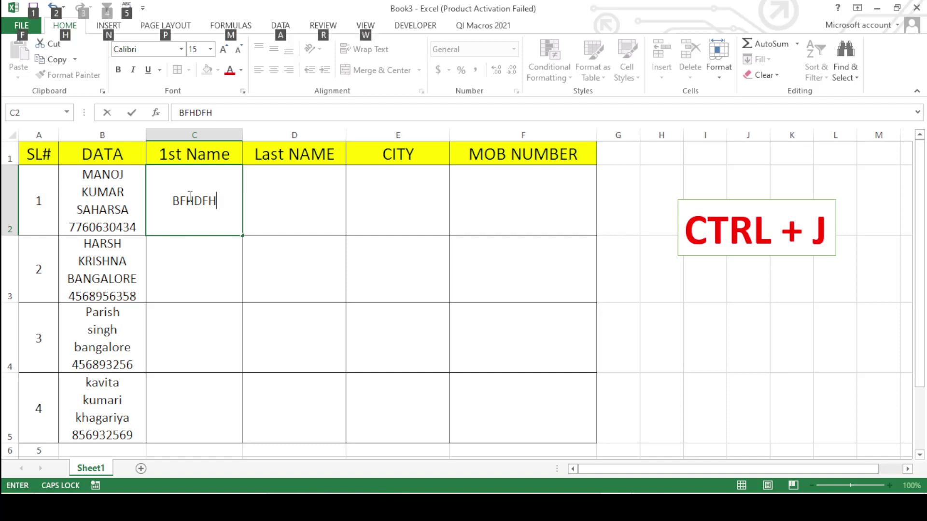
pyautogui.hotkey('alt', 'Return')
pyautogui.write('DFDFN')
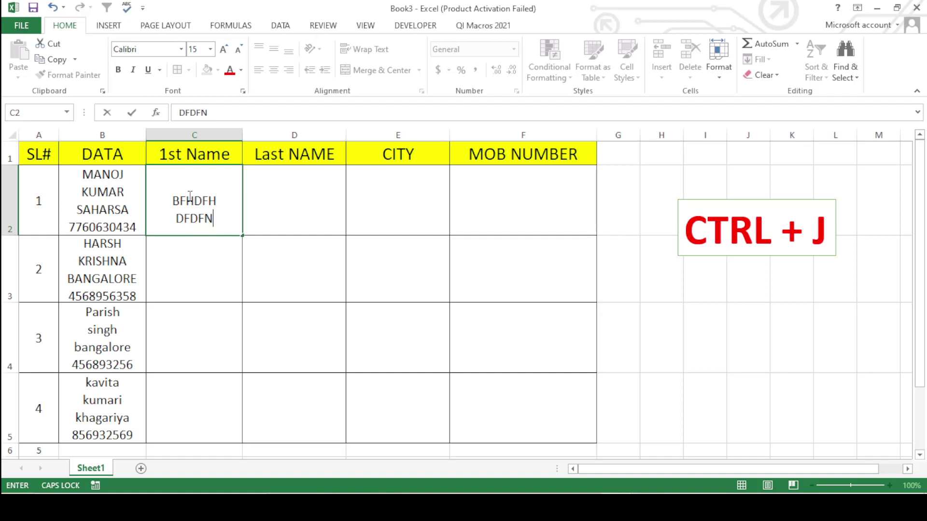
pyautogui.hotkey('alt', 'Return')
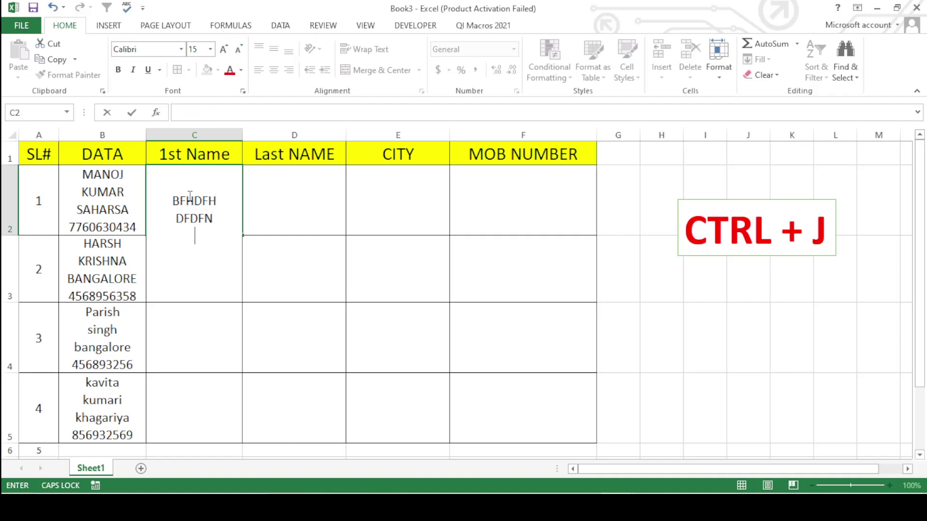
pyautogui.write('FNDF')
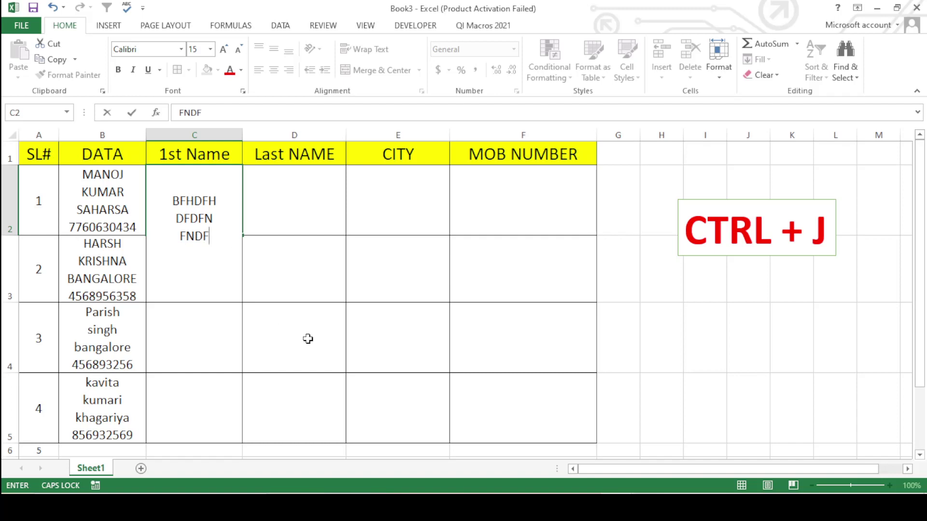
pyautogui.click(309, 274)
pyautogui.click(213, 222)
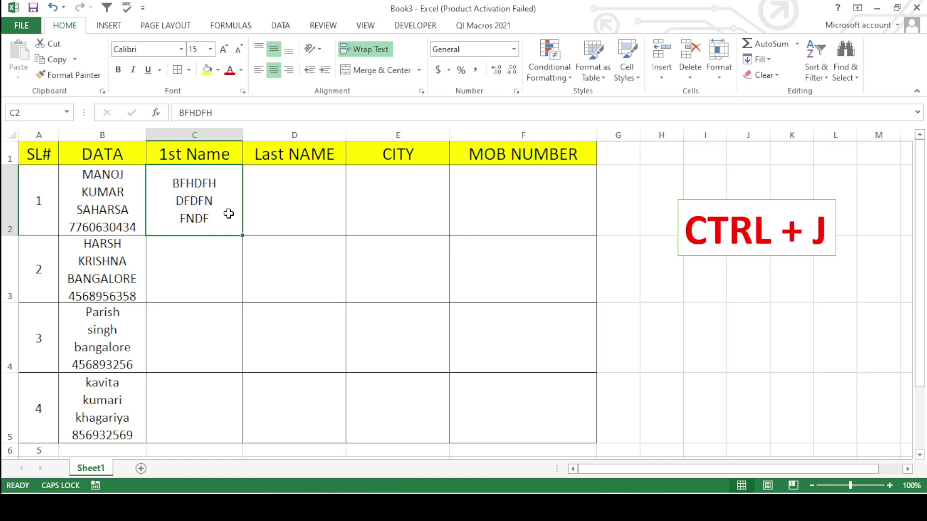
pyautogui.press('Delete')
# Step: Check the empty output cells C2:F2, then select B2:B5 using Ctrl+Shift+Down from B2
pyautogui.click(294, 283)
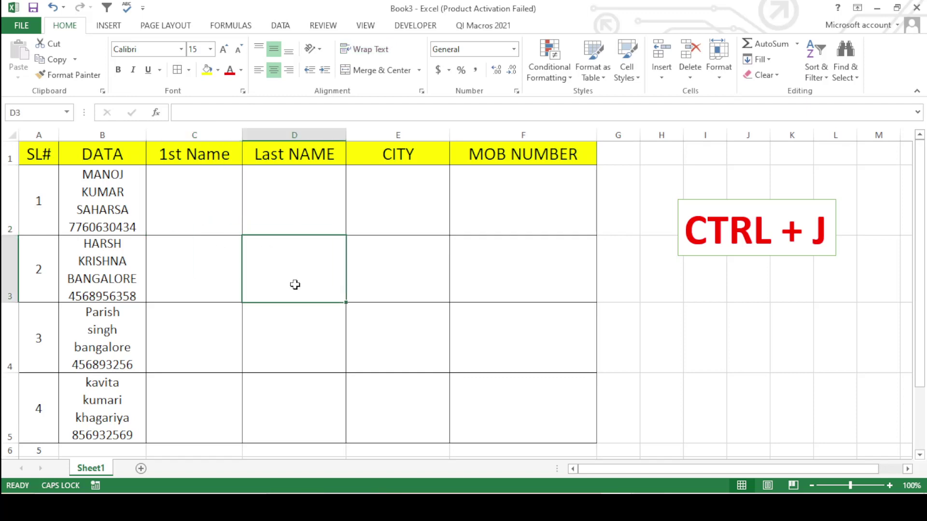
pyautogui.click(119, 192)
pyautogui.click(223, 203)
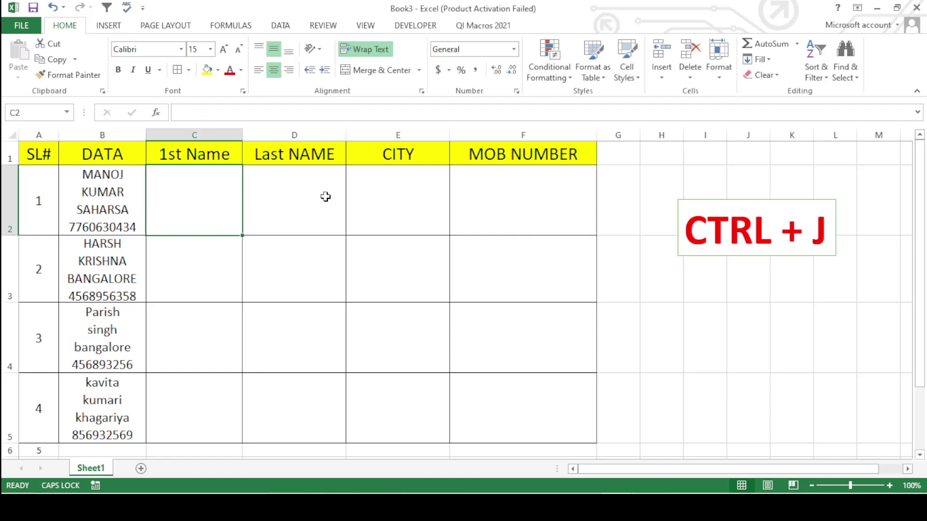
pyautogui.click(392, 202)
pyautogui.click(499, 204)
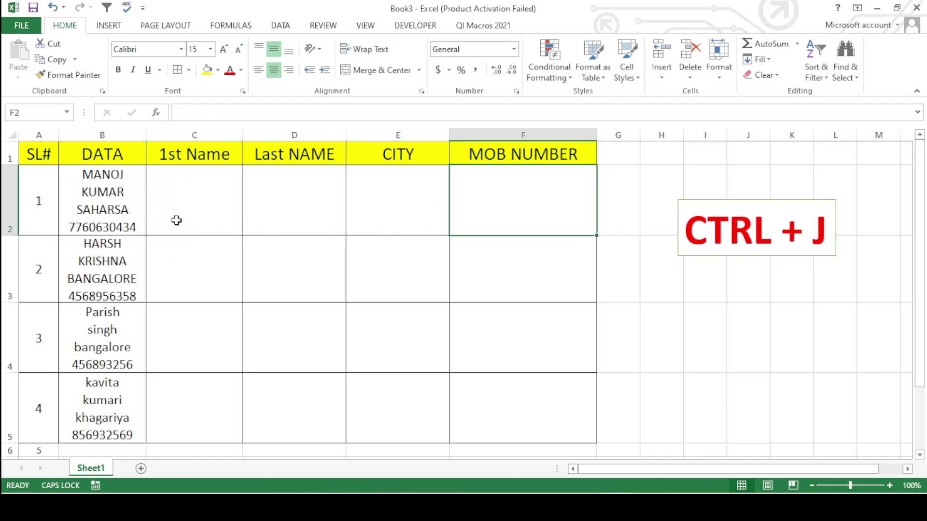
pyautogui.click(129, 195)
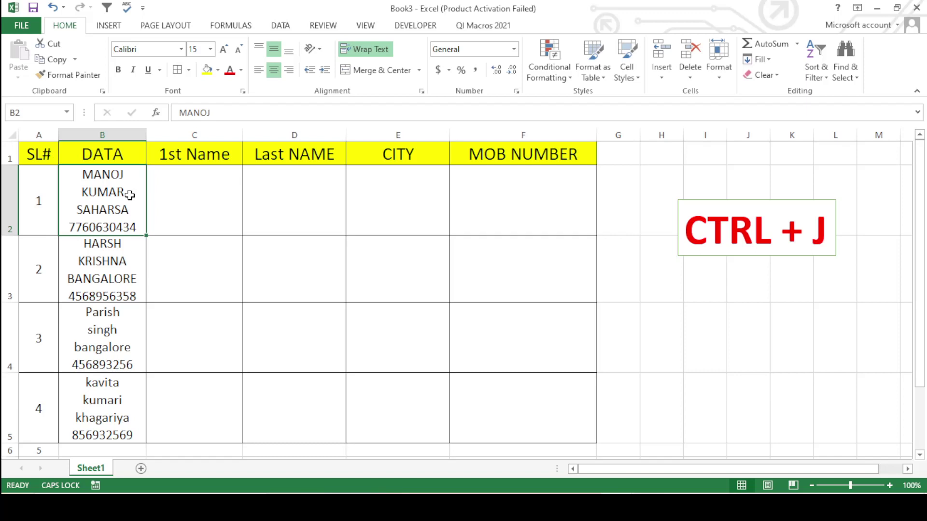
pyautogui.hotkey('ctrl', 'shift', 'Down')
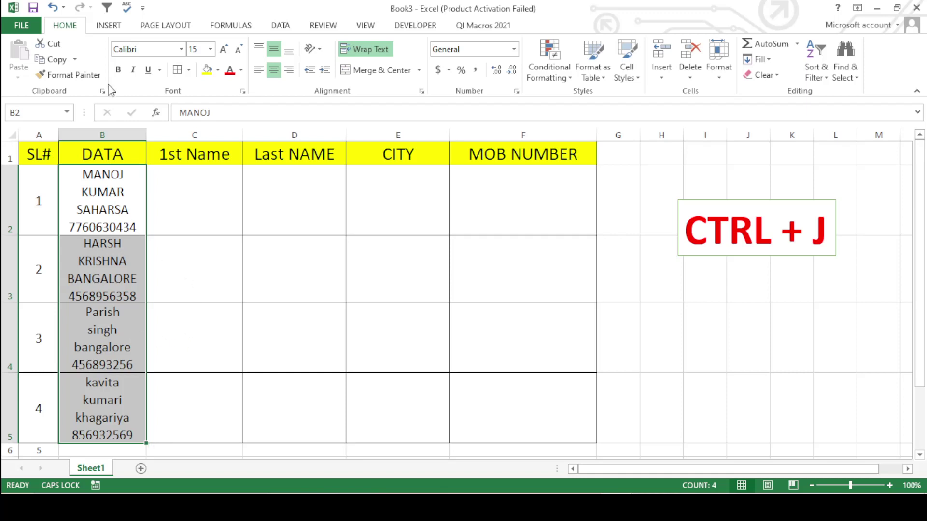
# Step: Start Text to Columns from the DATA tab and keep the Delimited type to reach step 2
pyautogui.click(284, 27)
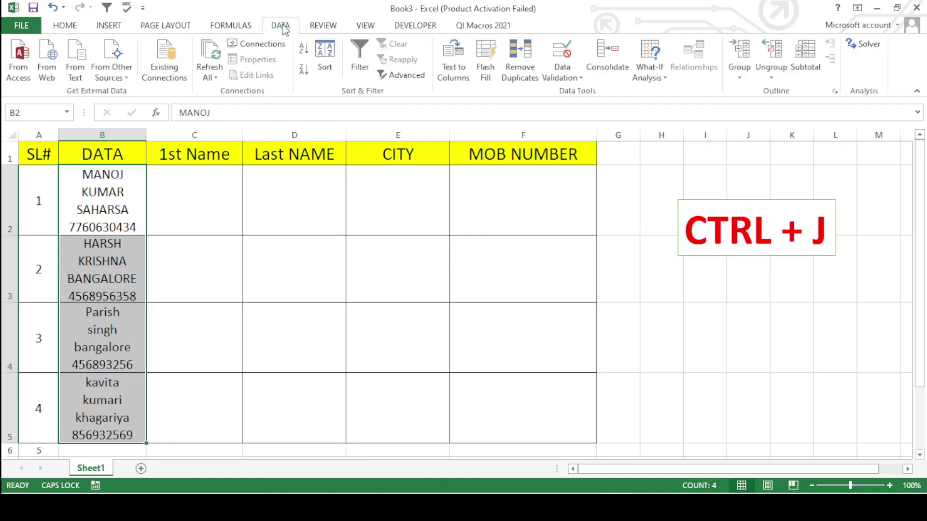
pyautogui.click(456, 63)
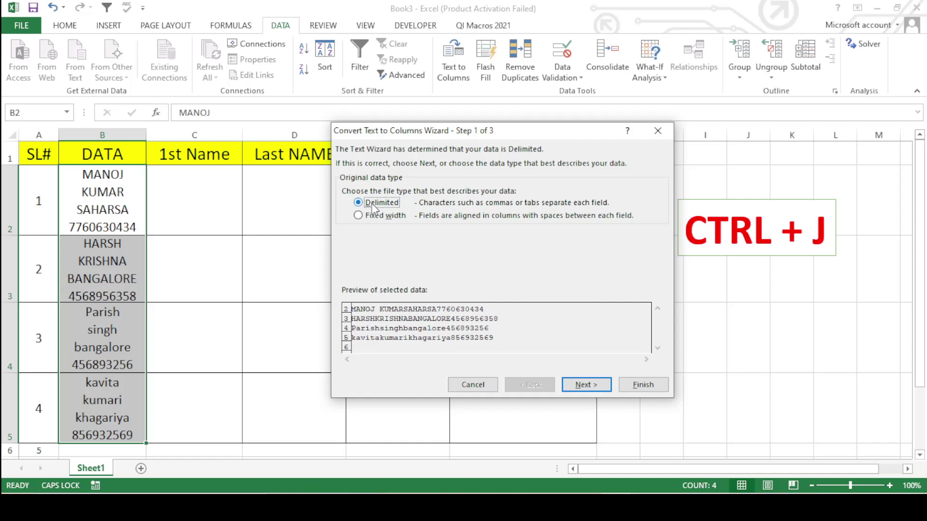
pyautogui.click(585, 385)
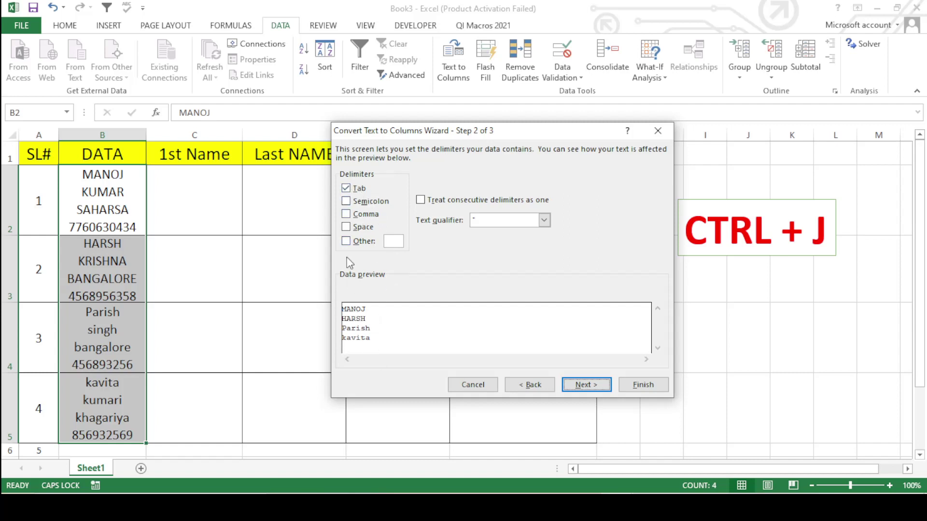
# Step: Try the semicolon, comma and space delimiters, clear them again, and tick Other
pyautogui.click(350, 204)
pyautogui.click(351, 204)
pyautogui.click(350, 216)
pyautogui.click(349, 227)
pyautogui.click(350, 227)
pyautogui.click(346, 241)
# Step: Enter a Ctrl+J line break as the Other delimiter and advance to step 3
pyautogui.moveTo(473, 132); pyautogui.dragTo(426, 127)
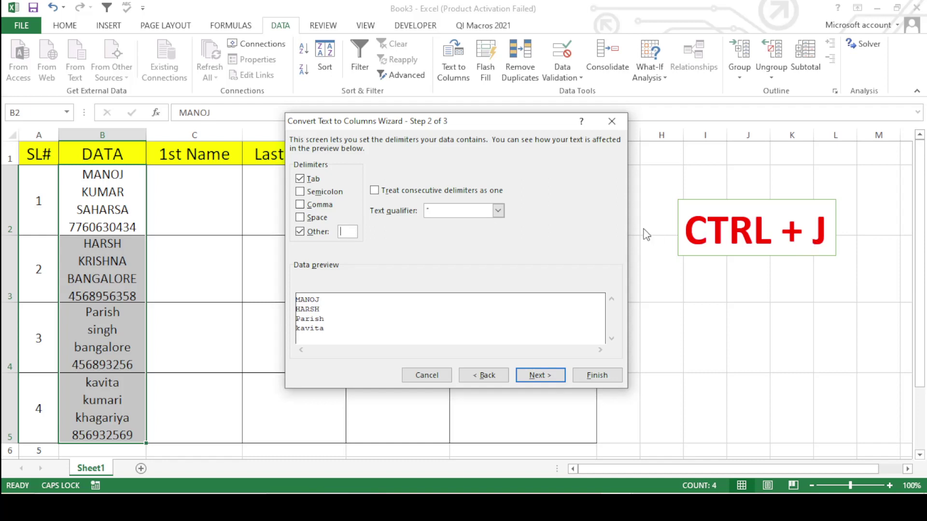
pyautogui.hotkey('ctrl', 'j')
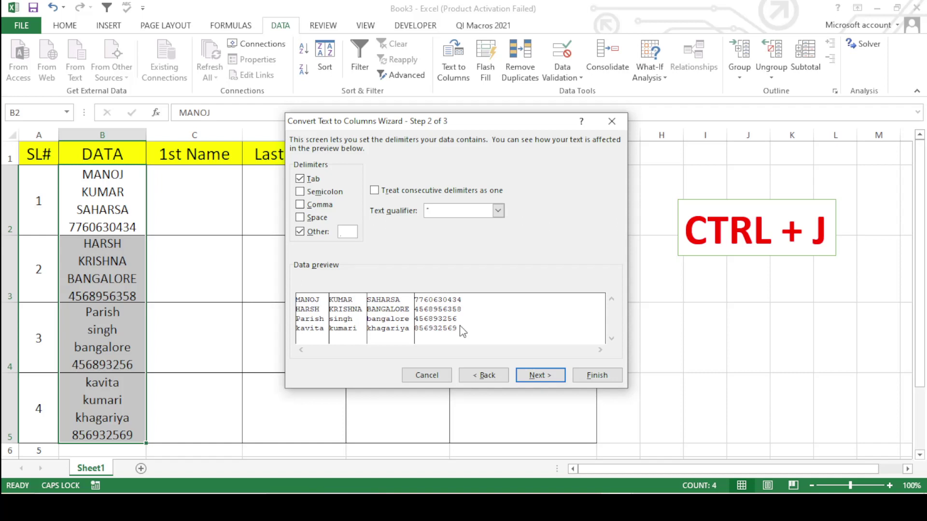
pyautogui.click(536, 376)
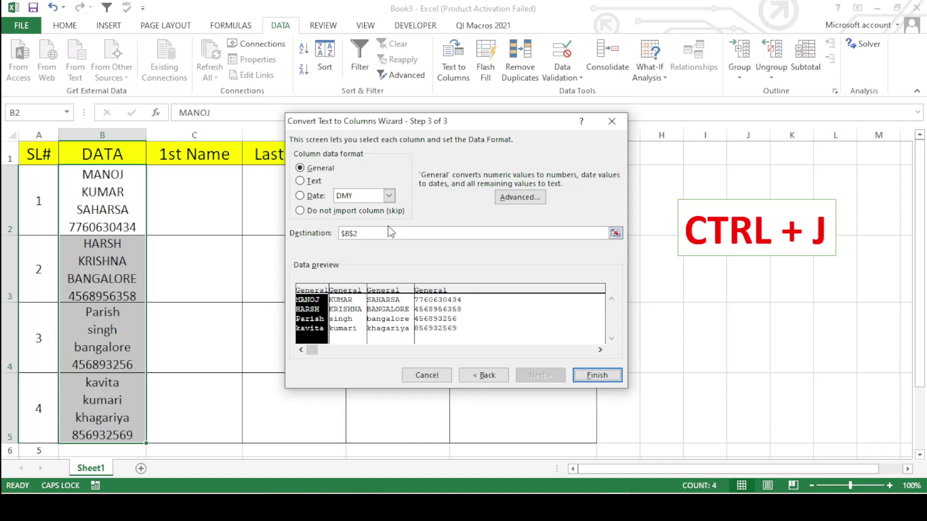
# Step: Set the destination to $C$2, finish the wizard, and confirm replacing cells in columns C–F
pyautogui.click(366, 233)
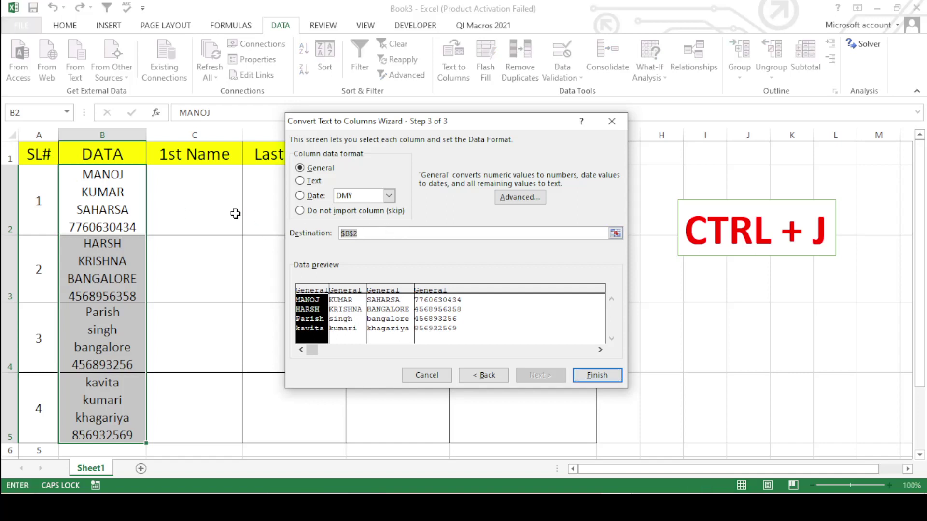
pyautogui.click(207, 185)
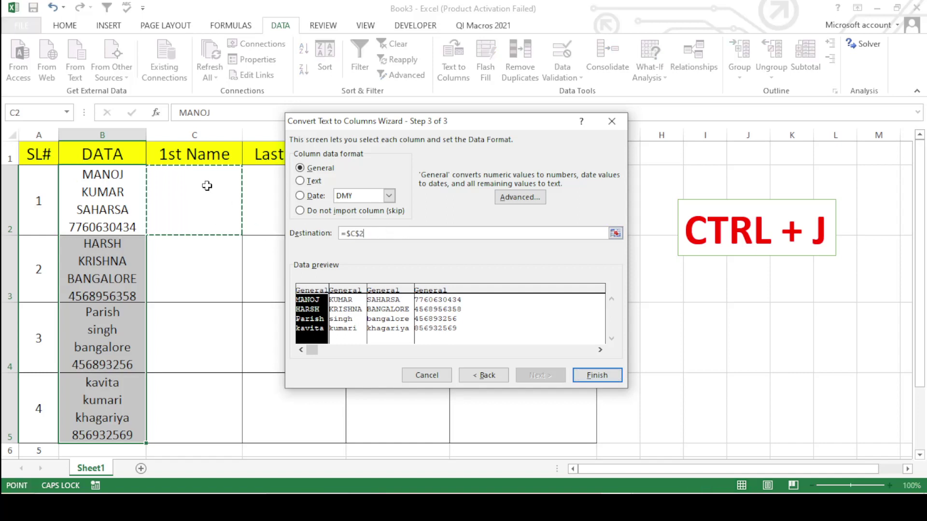
pyautogui.click(601, 374)
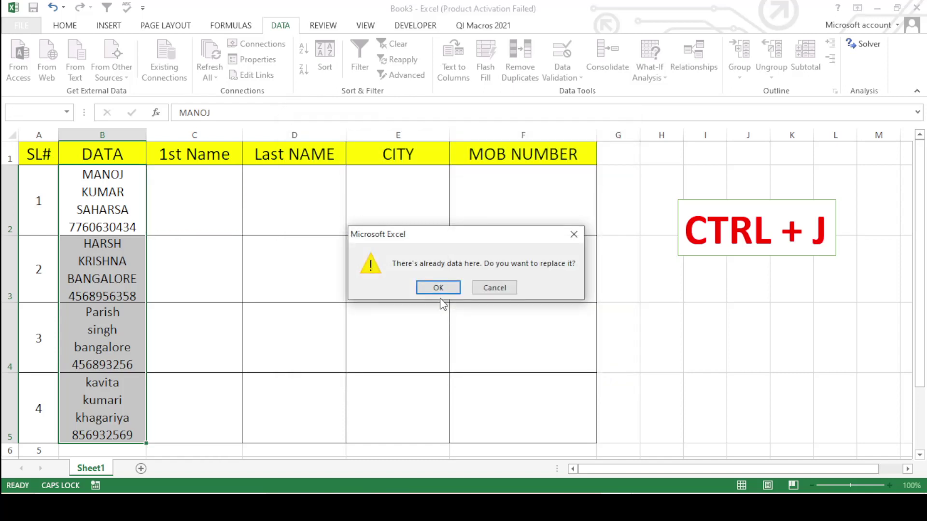
pyautogui.click(438, 288)
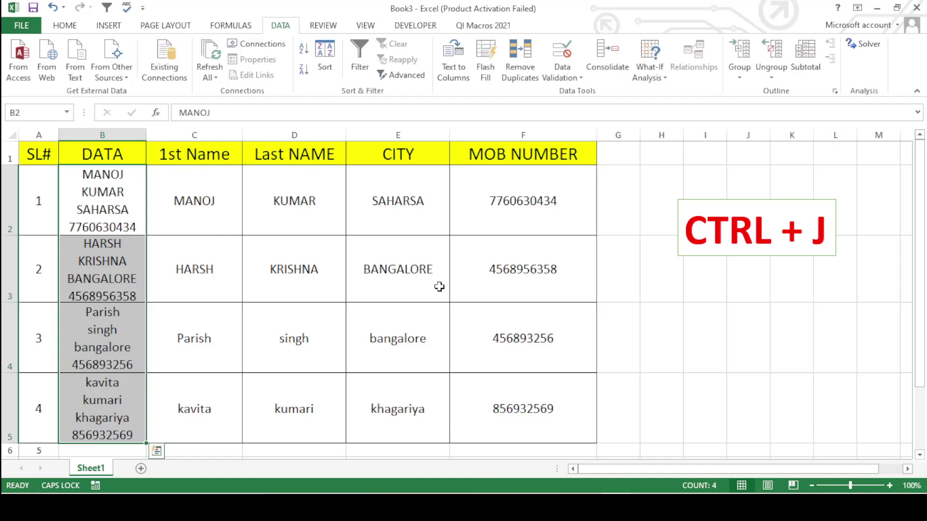
pyautogui.click(266, 238)
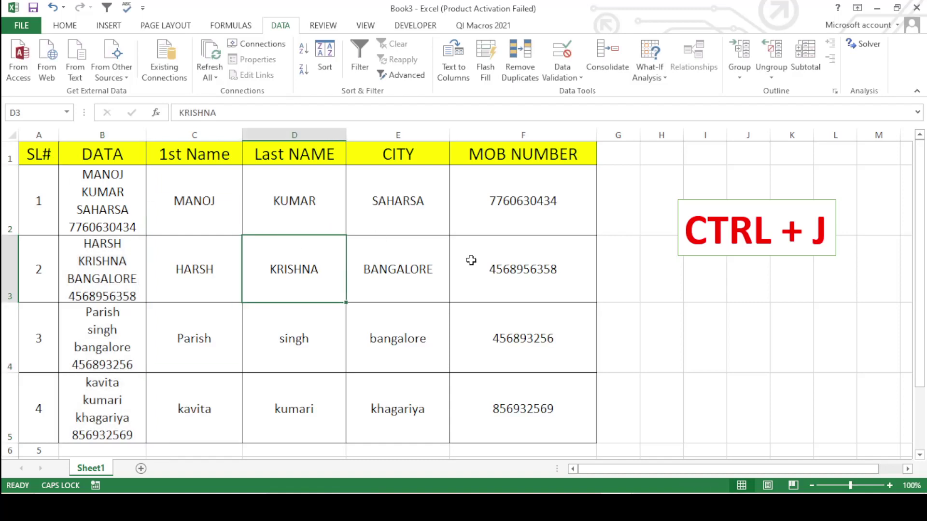
pyautogui.click(111, 190)
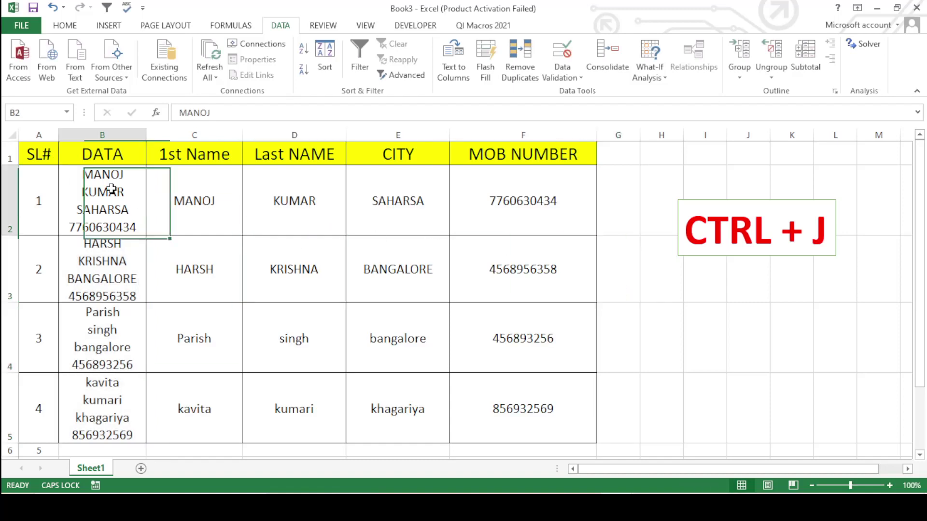
pyautogui.click(179, 187)
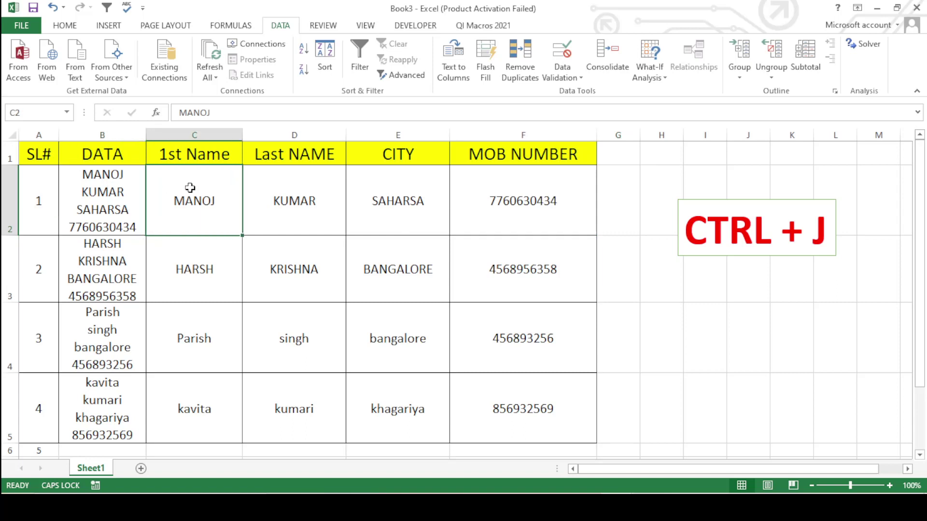
pyautogui.click(319, 204)
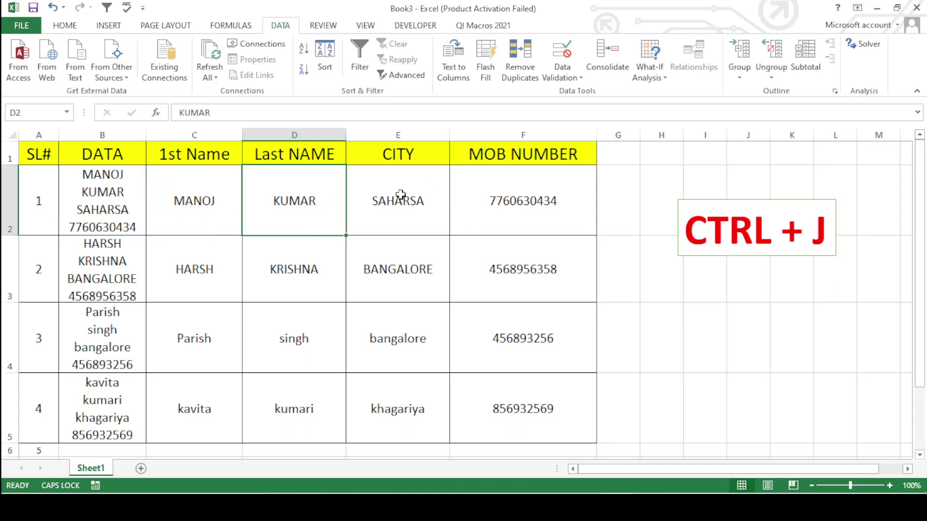
pyautogui.click(401, 194)
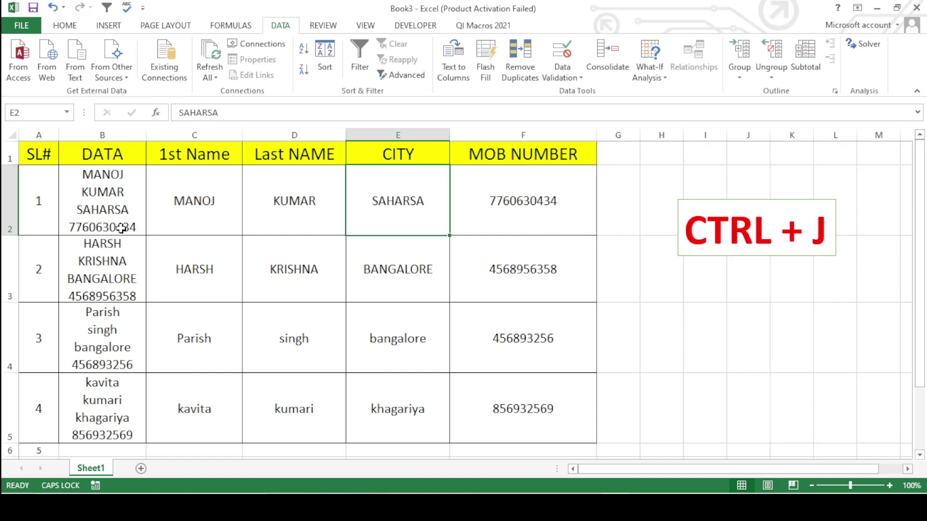
pyautogui.click(555, 216)
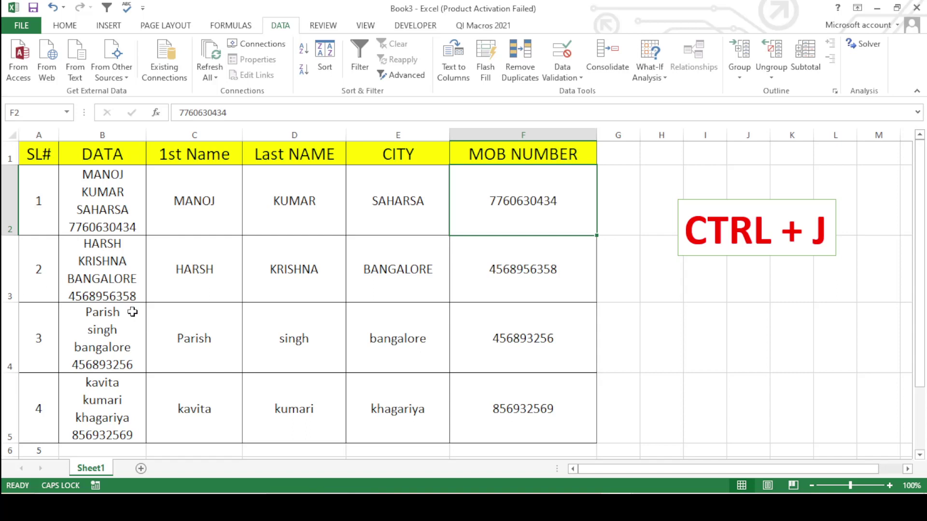
pyautogui.click(445, 331)
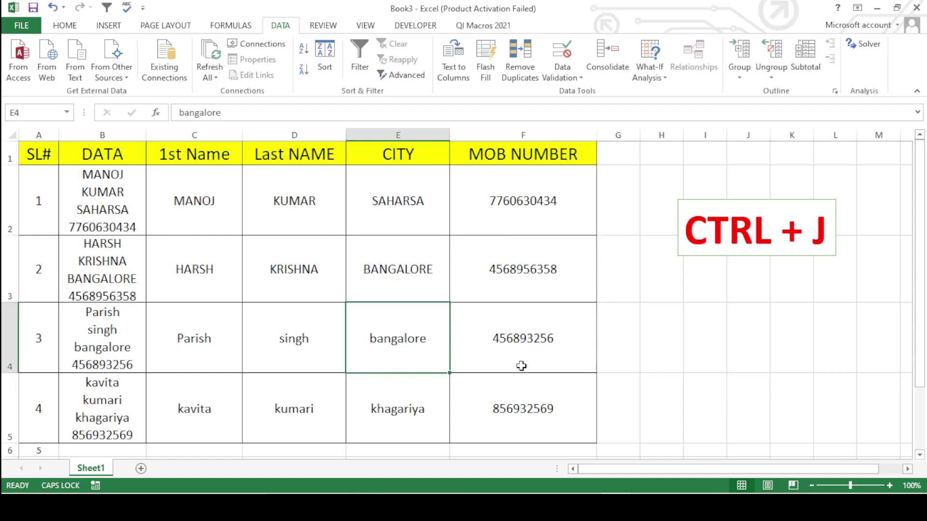
pyautogui.click(607, 361)
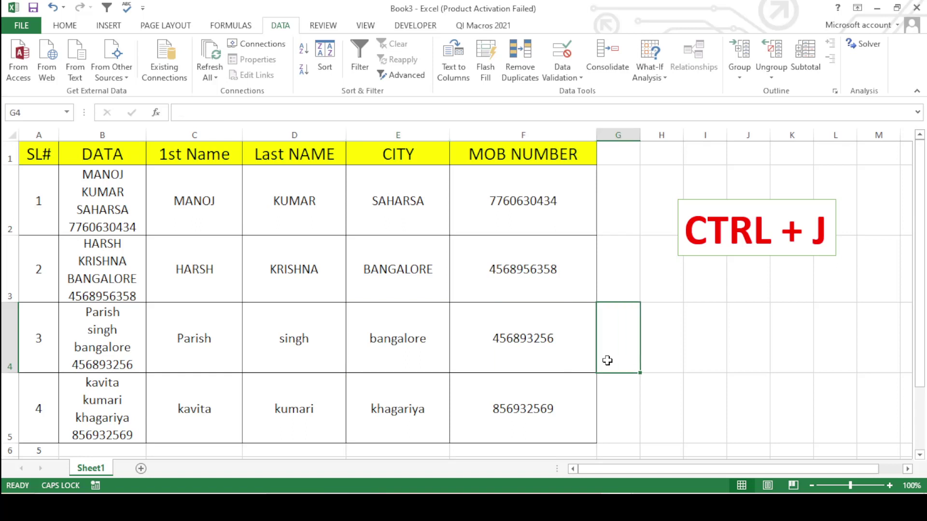